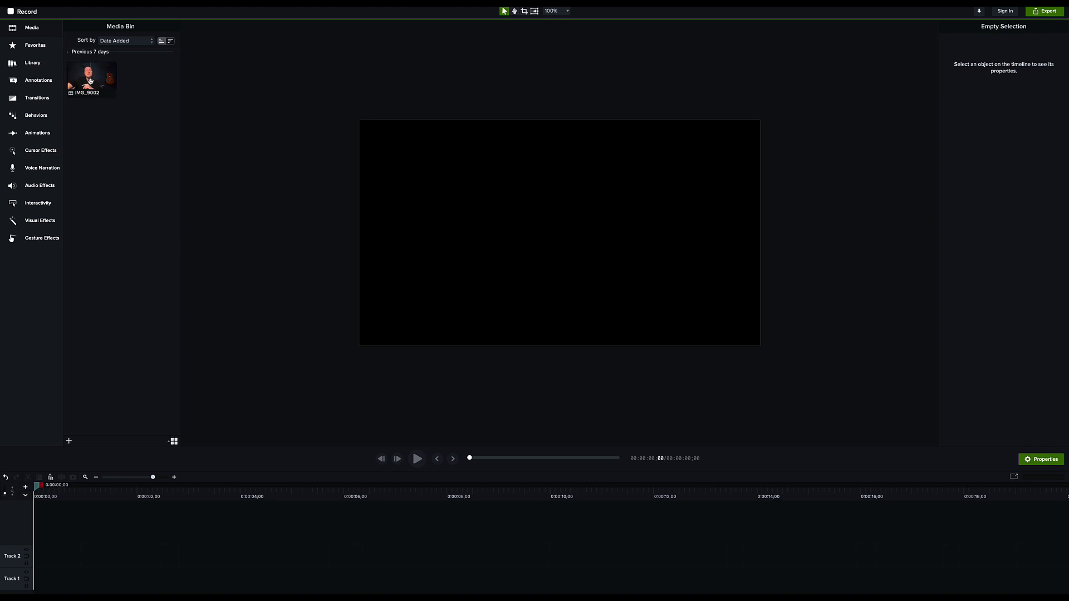
- Place the IMG_9002 clip at the start of Track 1 and remove its audio by separating video and audio
{"action": "left_click_drag", "start_coordinate": [92, 78], "coordinate": [37, 574]}
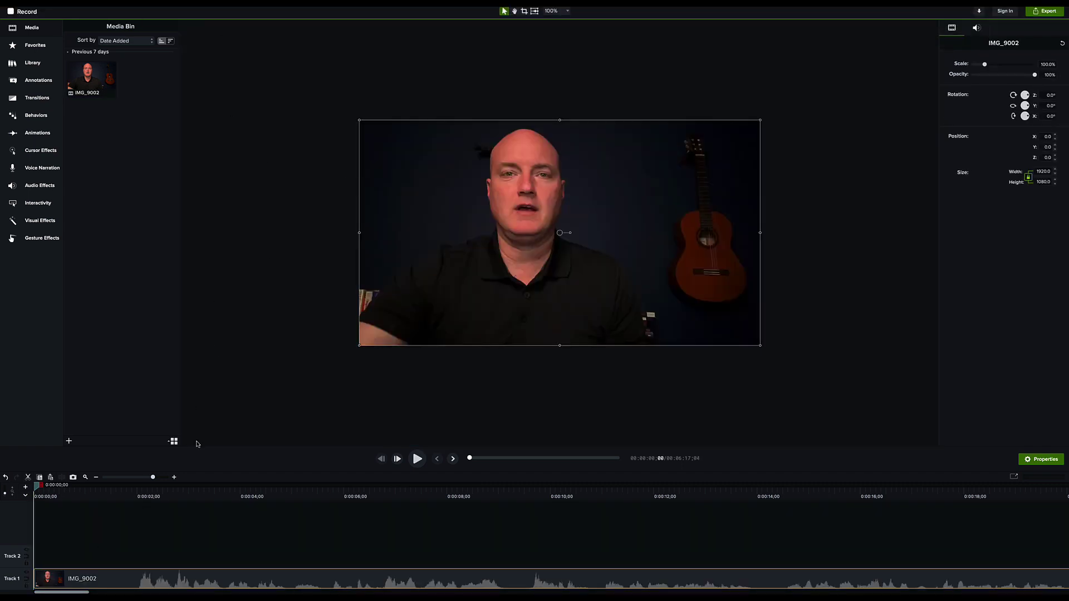
{"action": "right_click", "coordinate": [339, 580]}
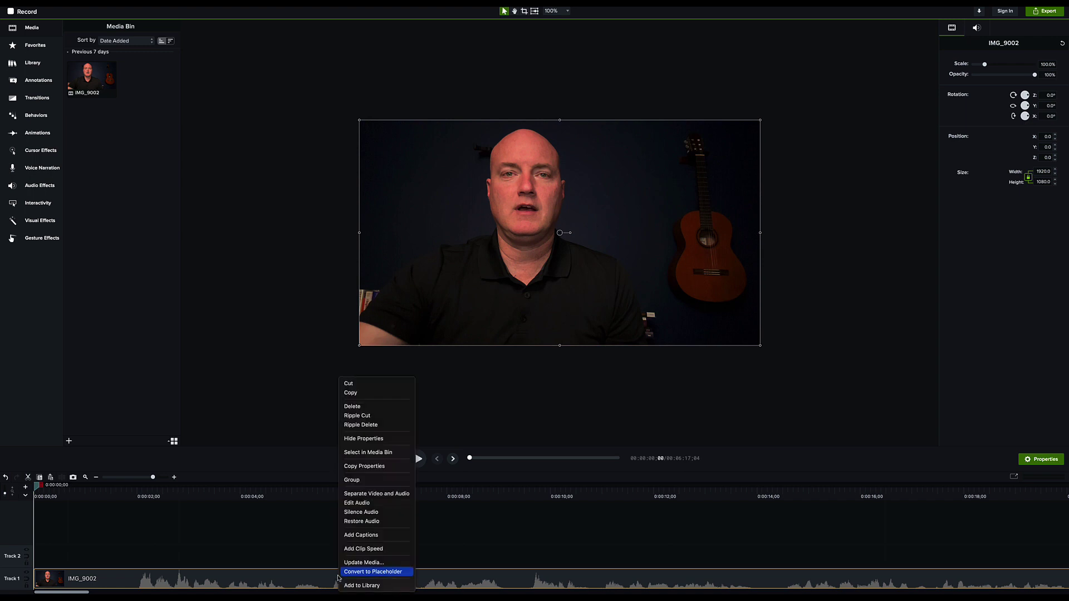
{"action": "left_click", "coordinate": [364, 496]}
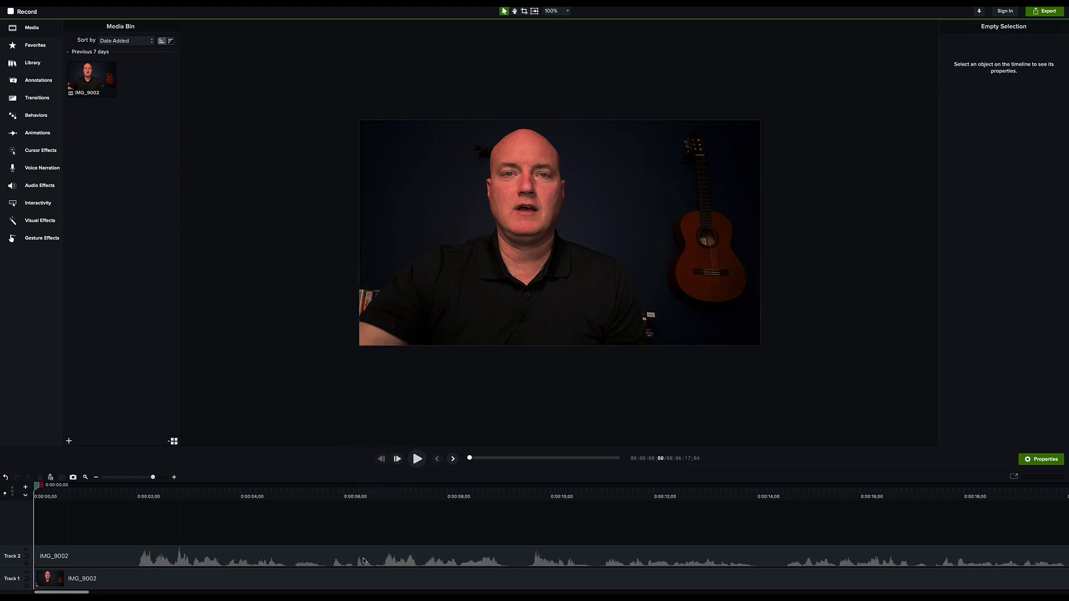
{"action": "left_click", "coordinate": [363, 560]}
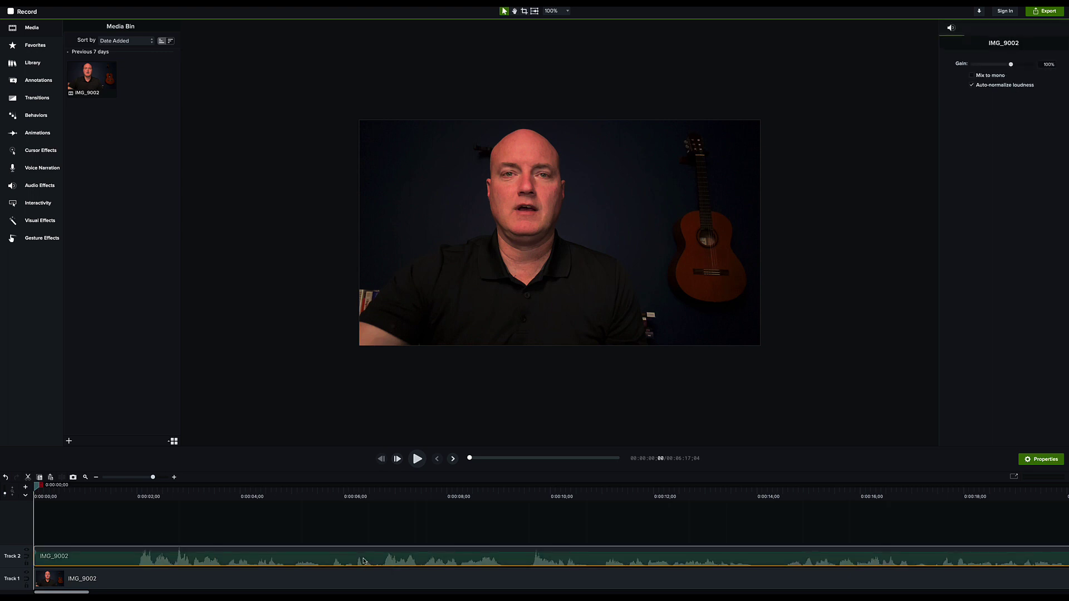
{"action": "key", "text": "Delete"}
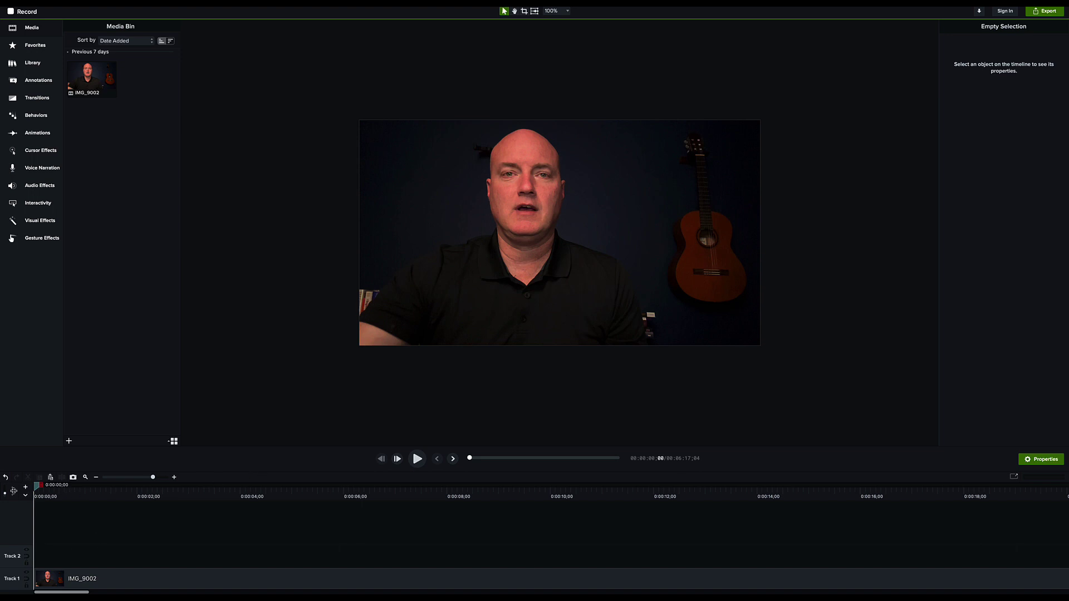
- Split the Track 1 clip at 0:00:01;20 and delete the opening portion before the split
{"action": "mouse_move", "coordinate": [32, 492]}
{"action": "left_mouse_down"}
{"action": "mouse_move", "coordinate": [124, 497]}
{"action": "mouse_move", "coordinate": [29, 503]}
{"action": "left_mouse_up"}
{"action": "left_click_drag", "start_coordinate": [34, 488], "coordinate": [121, 503]}
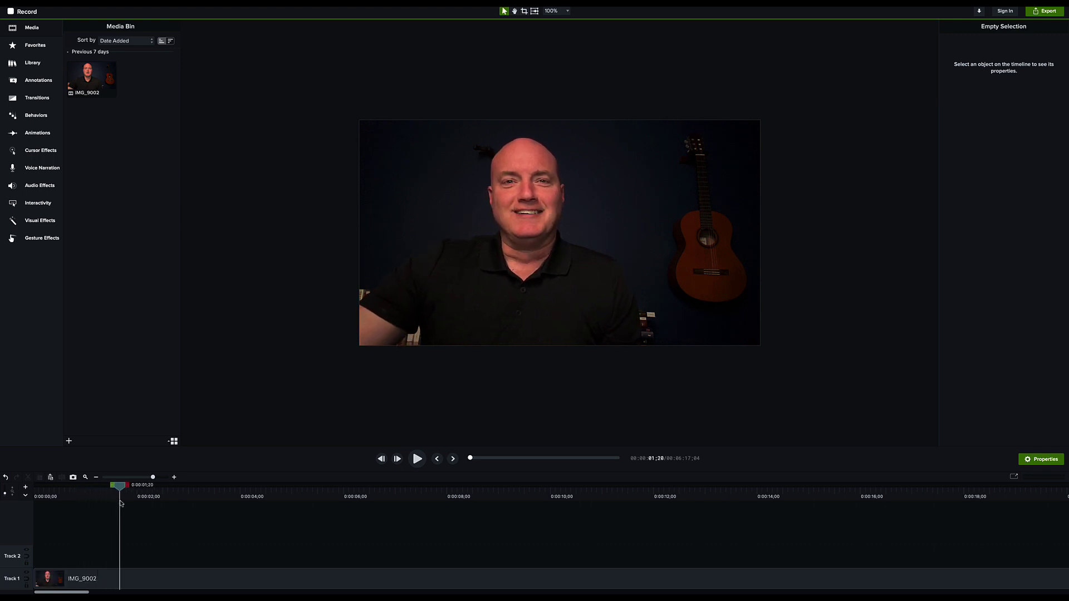
{"action": "left_click", "coordinate": [100, 584]}
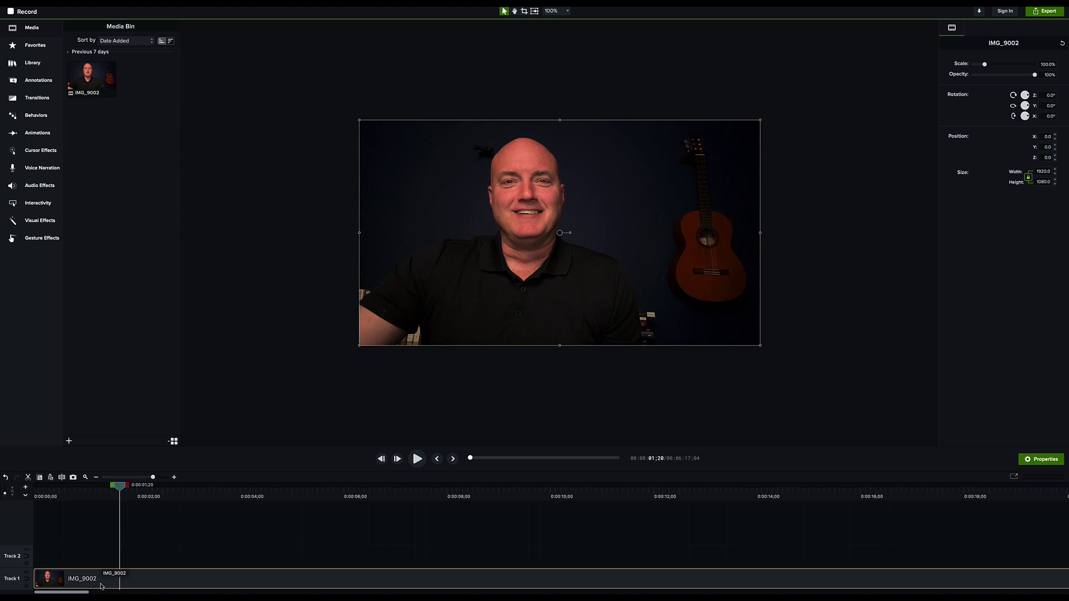
{"action": "key", "text": "s"}
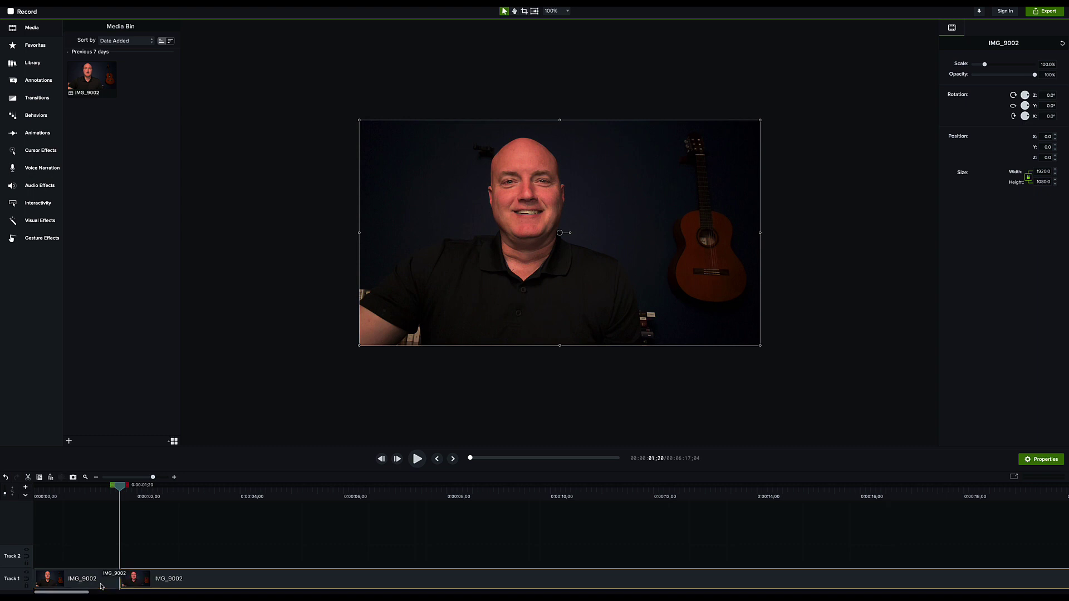
{"action": "left_click", "coordinate": [93, 583]}
{"action": "key", "text": "Delete"}
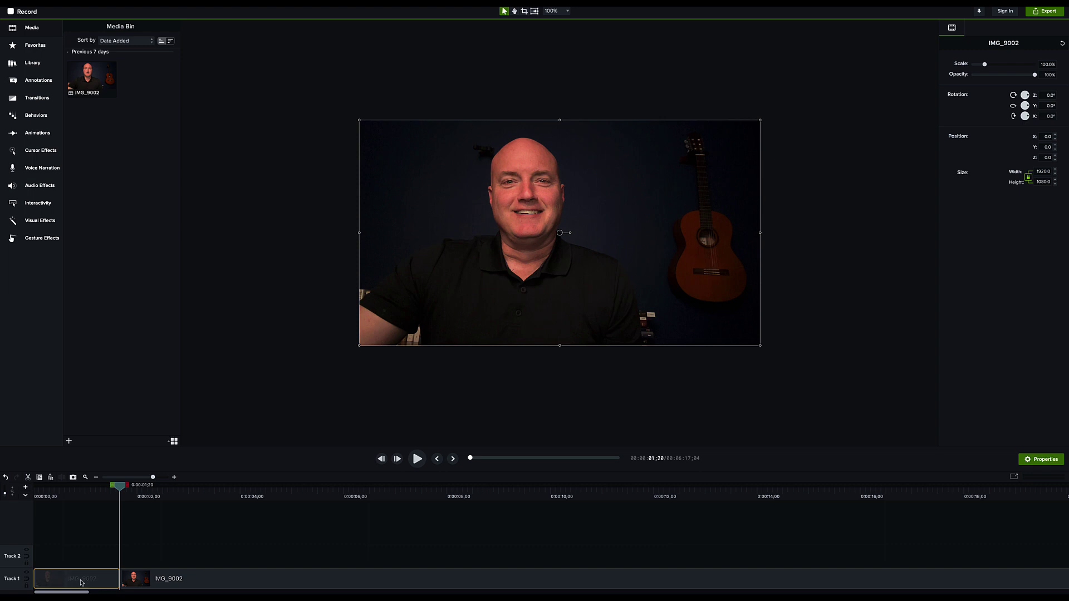
{"action": "left_click", "coordinate": [80, 583]}
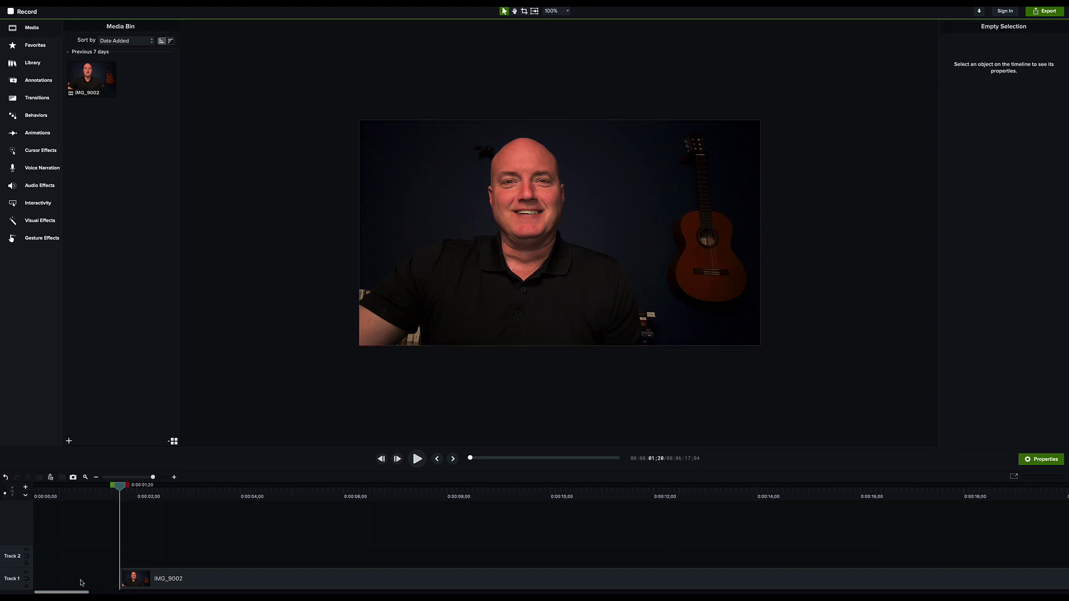
- Play the timeline from the start to check the gap before the trimmed clip
{"action": "left_click_drag", "start_coordinate": [118, 492], "coordinate": [21, 500]}
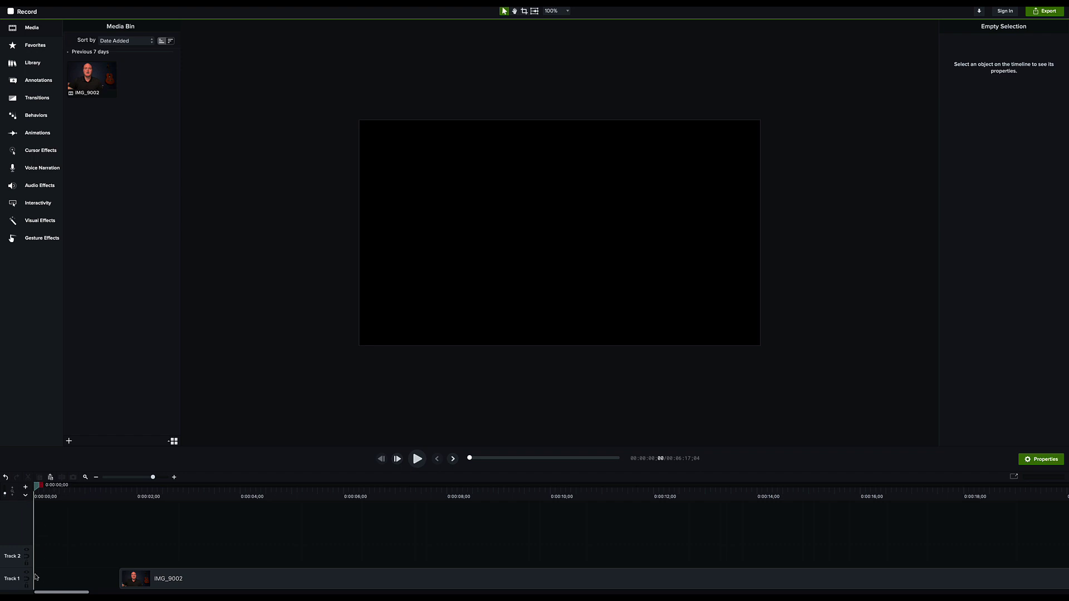
{"action": "left_click", "coordinate": [421, 459]}
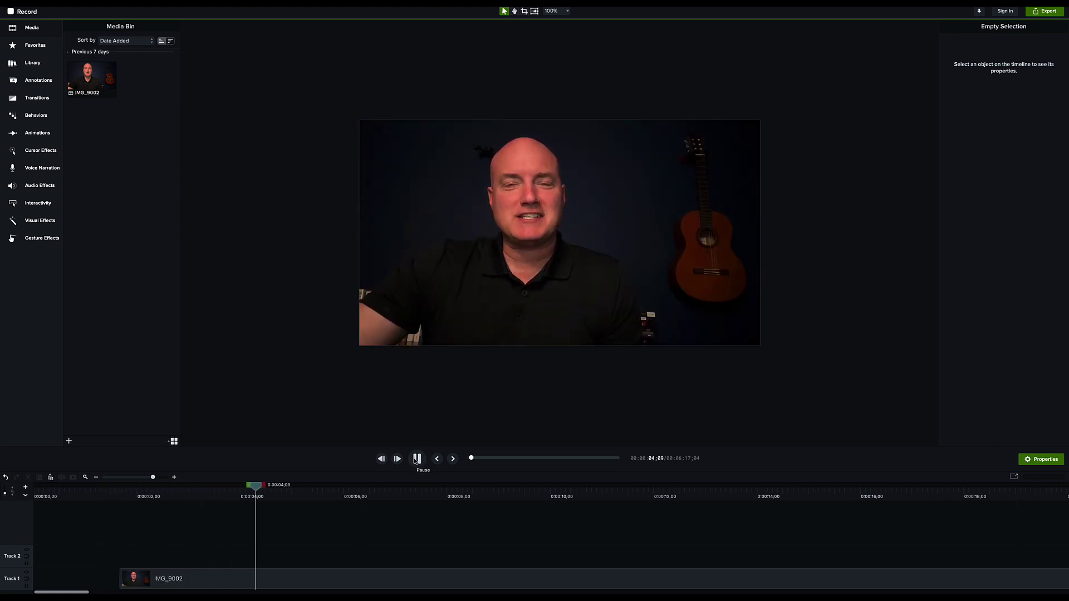
{"action": "left_click", "coordinate": [417, 458]}
- Move the clip to the start of Track 1 and shift it away again to leave an opening gap
{"action": "left_click", "coordinate": [399, 580]}
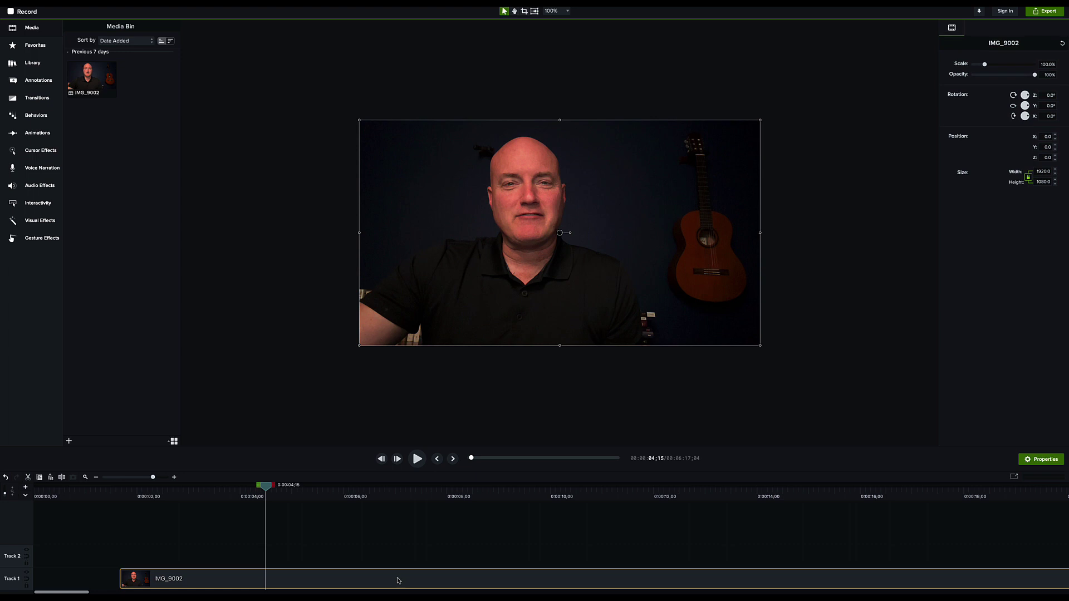
{"action": "left_click_drag", "start_coordinate": [399, 580], "coordinate": [309, 581]}
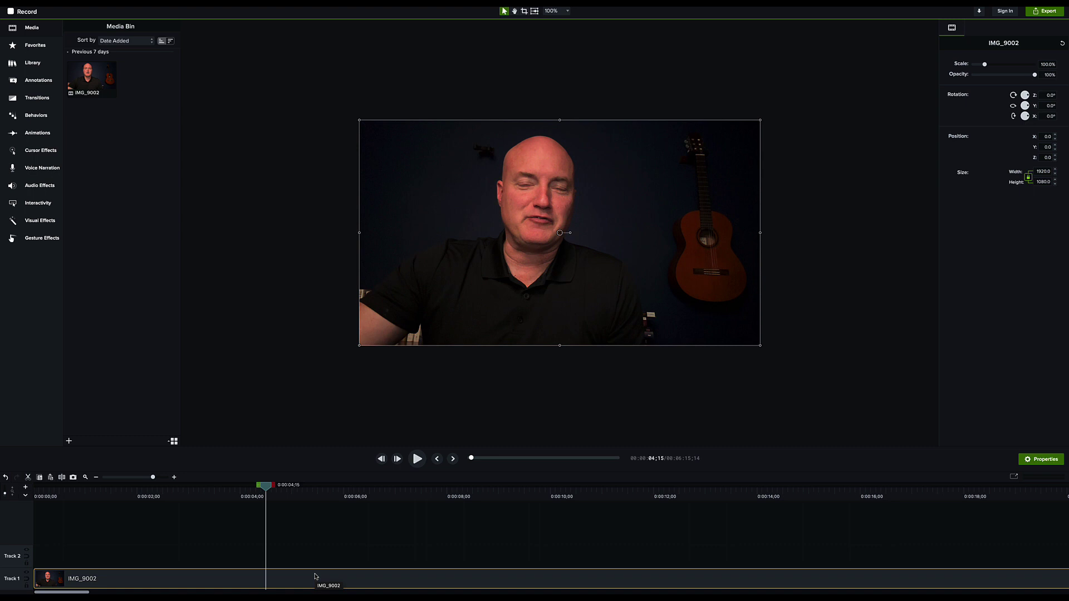
{"action": "left_click_drag", "start_coordinate": [315, 577], "coordinate": [382, 582]}
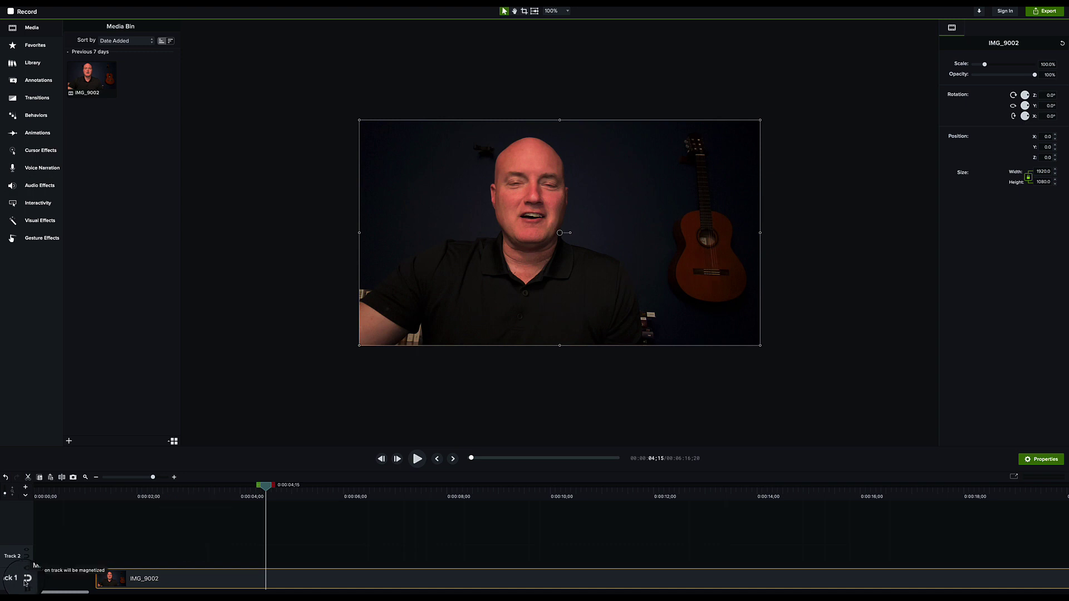
- Magnetize Track 1 to close the opening gap and play the video from the start
{"action": "left_click", "coordinate": [26, 579]}
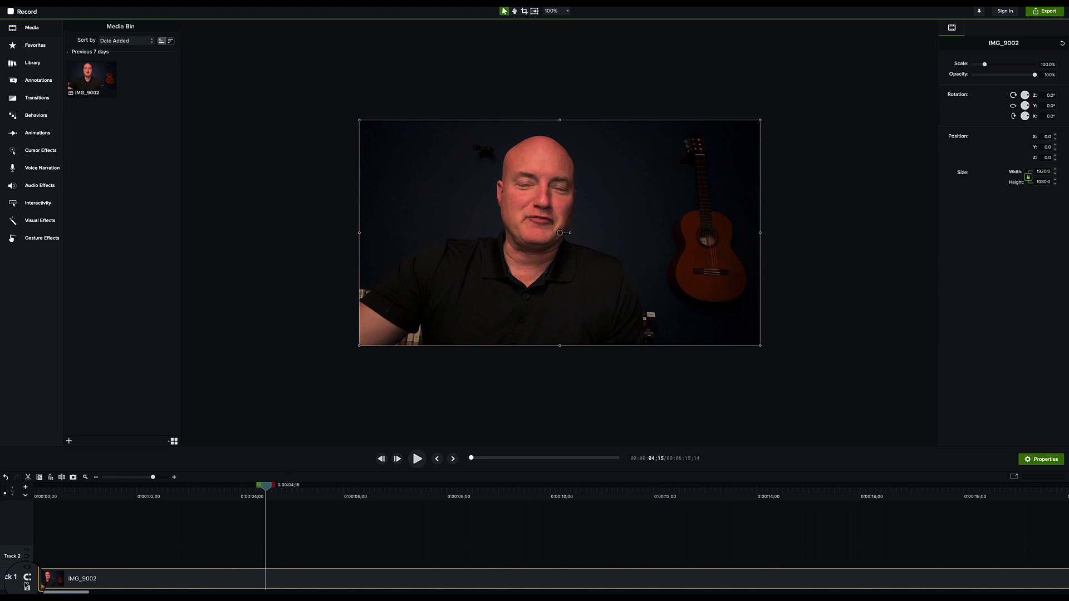
{"action": "left_click_drag", "start_coordinate": [35, 581], "coordinate": [49, 584]}
{"action": "left_click_drag", "start_coordinate": [265, 485], "coordinate": [37, 492]}
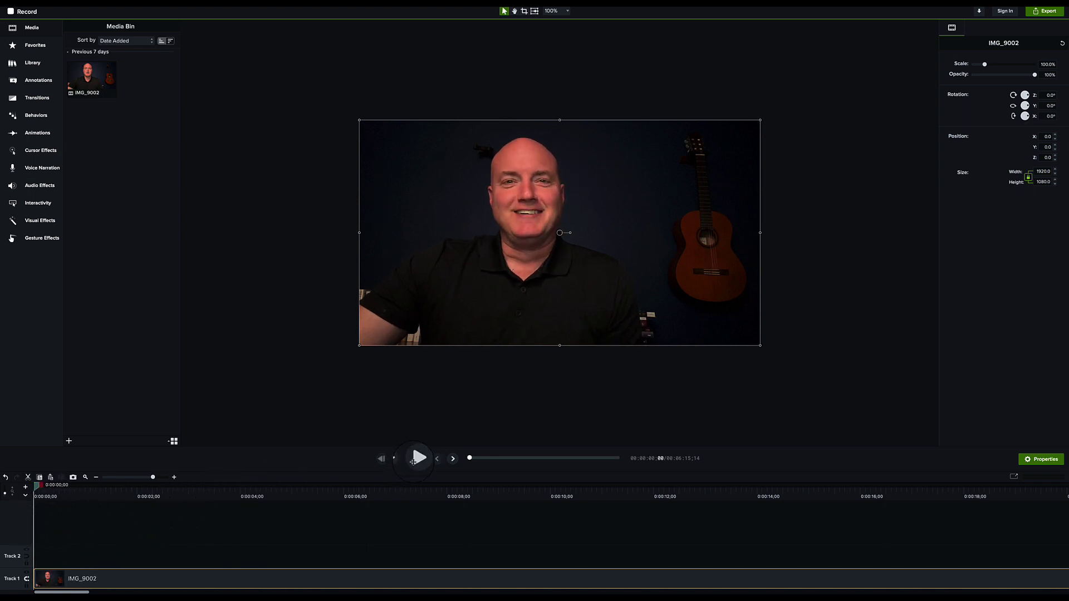
{"action": "left_click", "coordinate": [417, 458]}
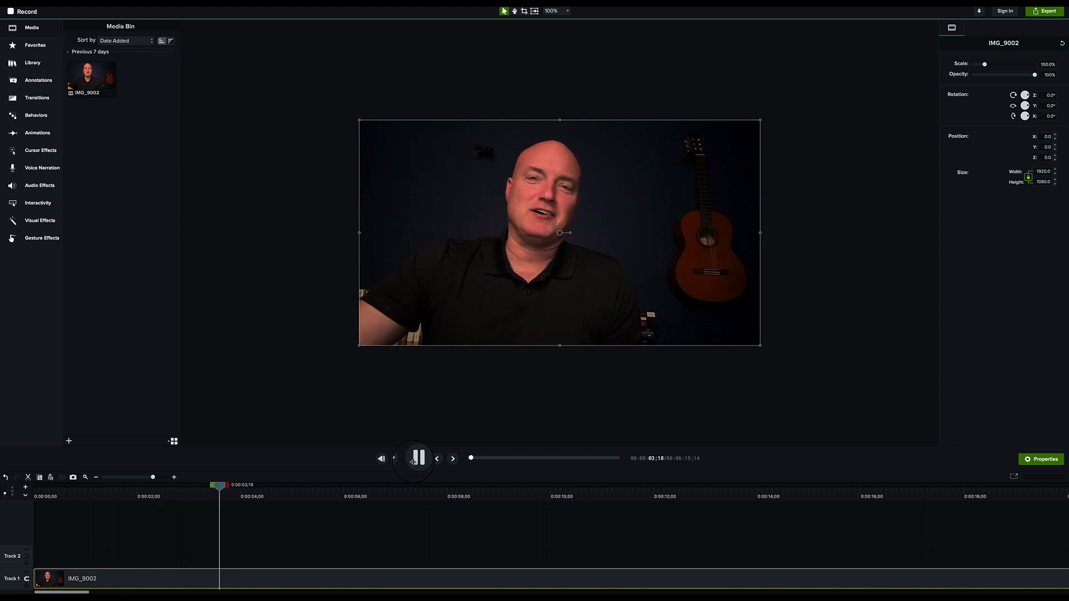
{"action": "left_click", "coordinate": [415, 460]}
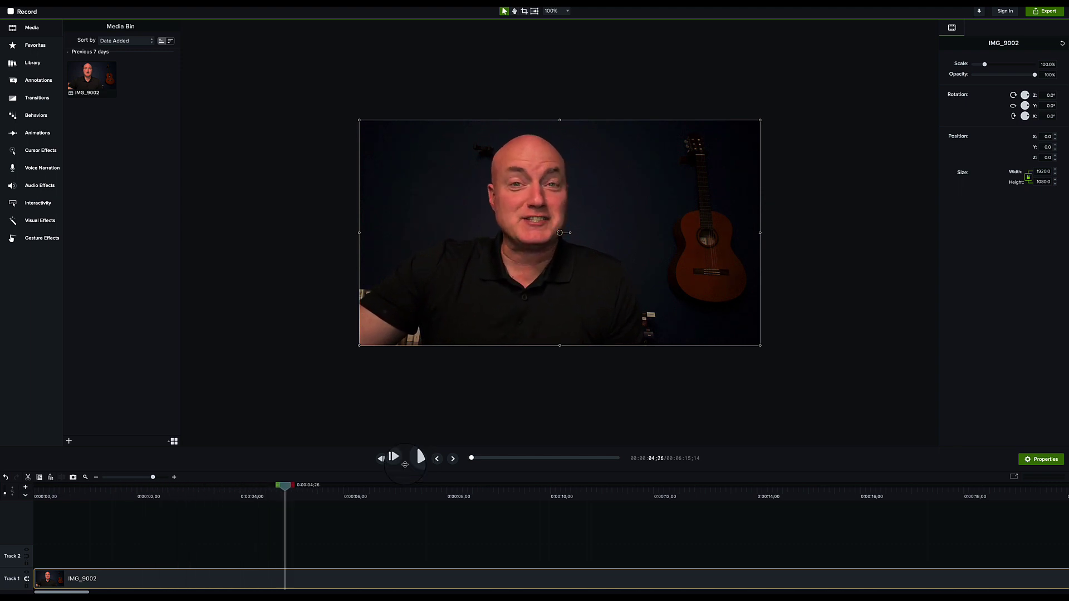
{"action": "left_click_drag", "start_coordinate": [284, 485], "coordinate": [26, 533]}
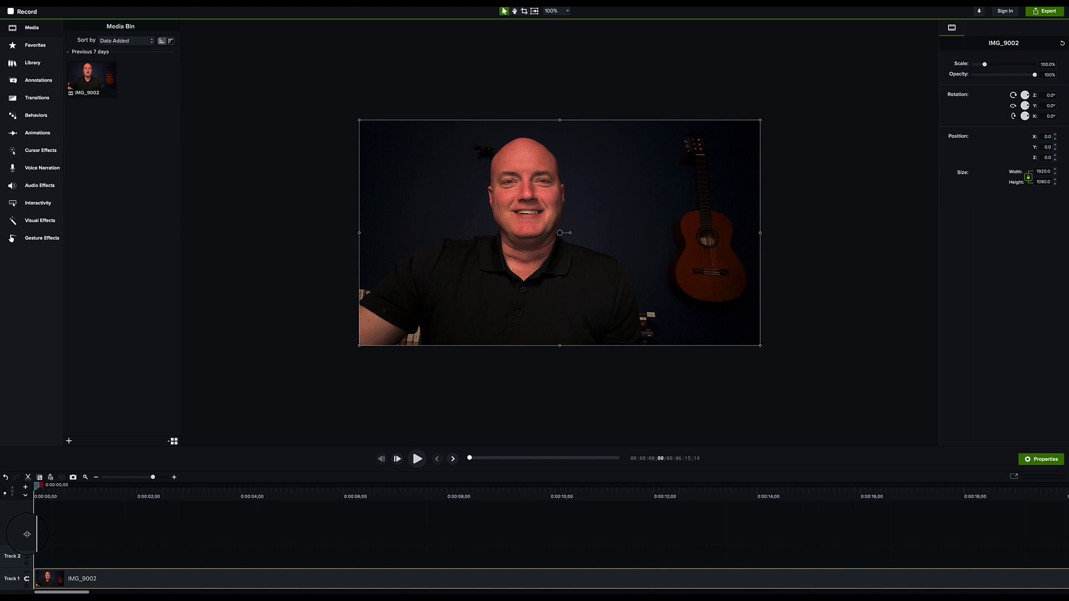
- Undo the magnetizing of Track 1, preview the opening gap and magnetize the track again
{"action": "key", "text": "super+z"}
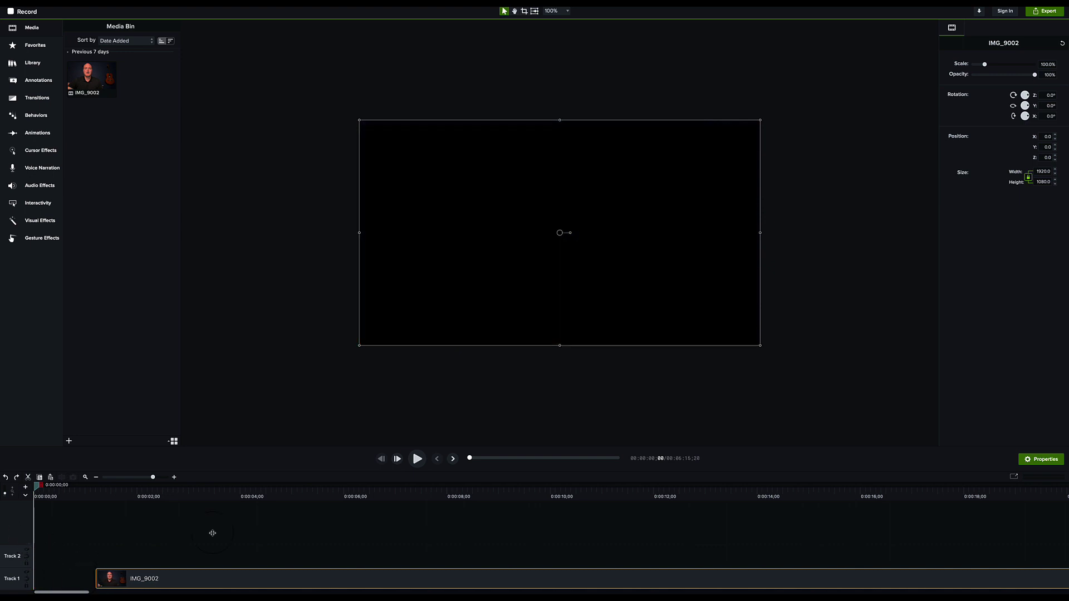
{"action": "left_click", "coordinate": [417, 459]}
{"action": "left_click", "coordinate": [421, 462]}
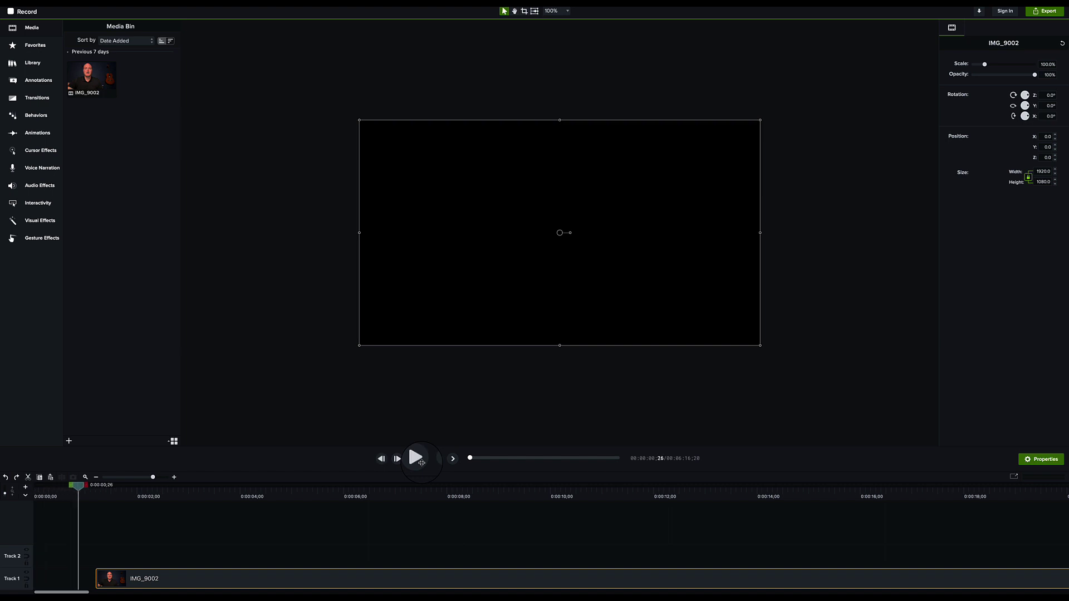
{"action": "left_click", "coordinate": [27, 579]}
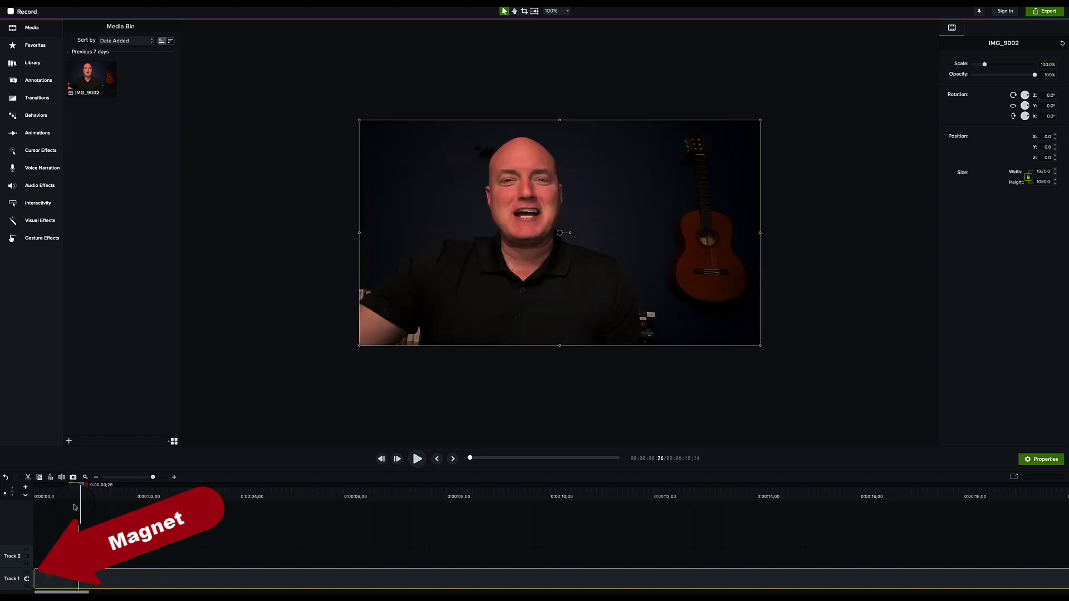
- Split the Track 1 clip at 0:00:19;25 and 0:01:17;04 and delete the section between the splits
{"action": "left_click_drag", "start_coordinate": [79, 486], "coordinate": [955, 592]}
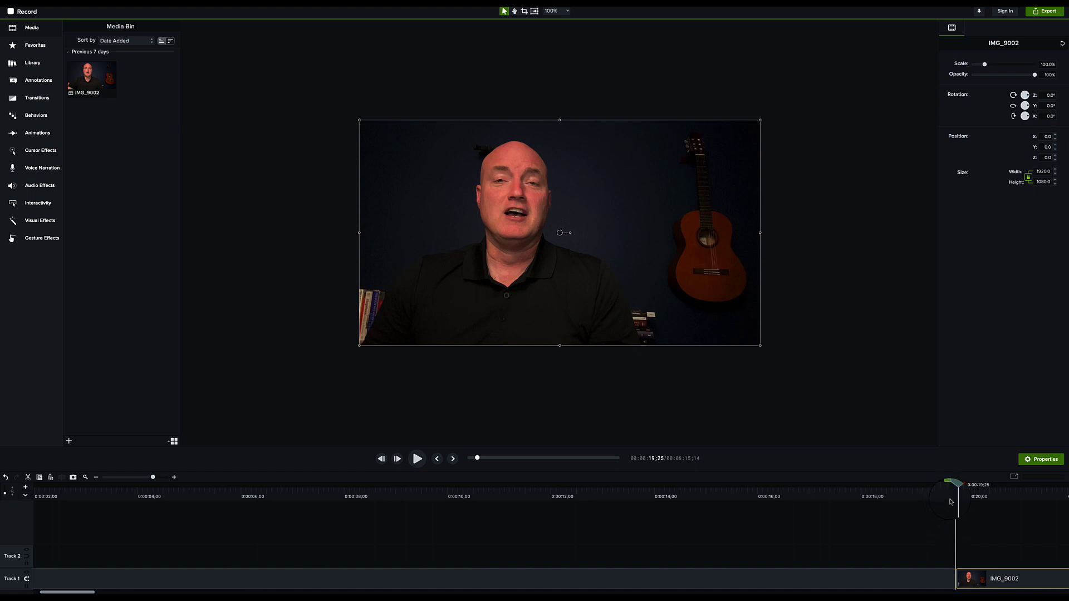
{"action": "left_click_drag", "start_coordinate": [954, 488], "coordinate": [1053, 523]}
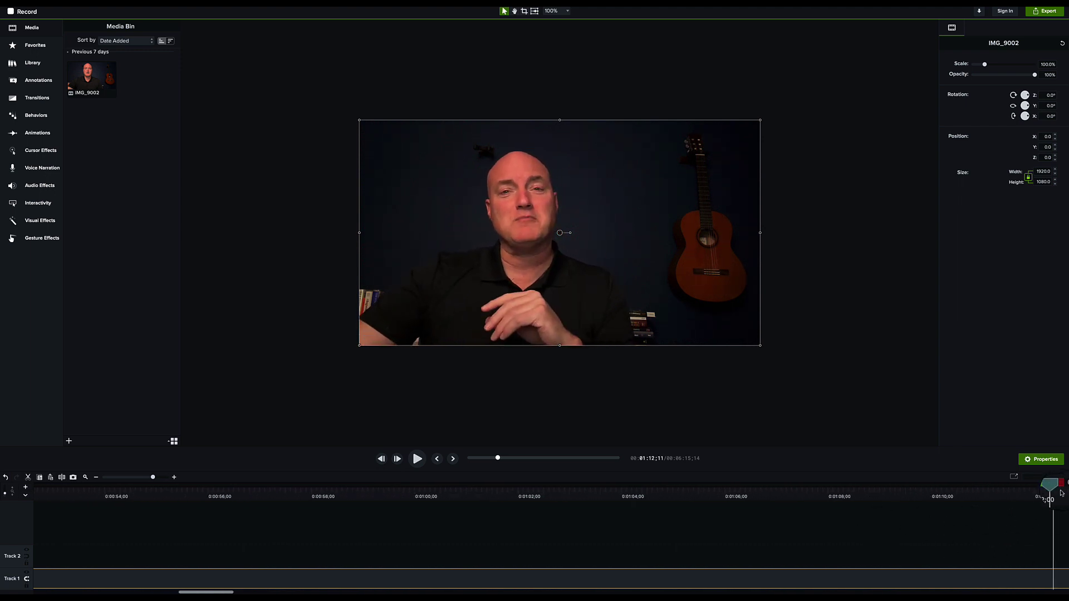
{"action": "left_click_drag", "start_coordinate": [1056, 493], "coordinate": [1032, 507]}
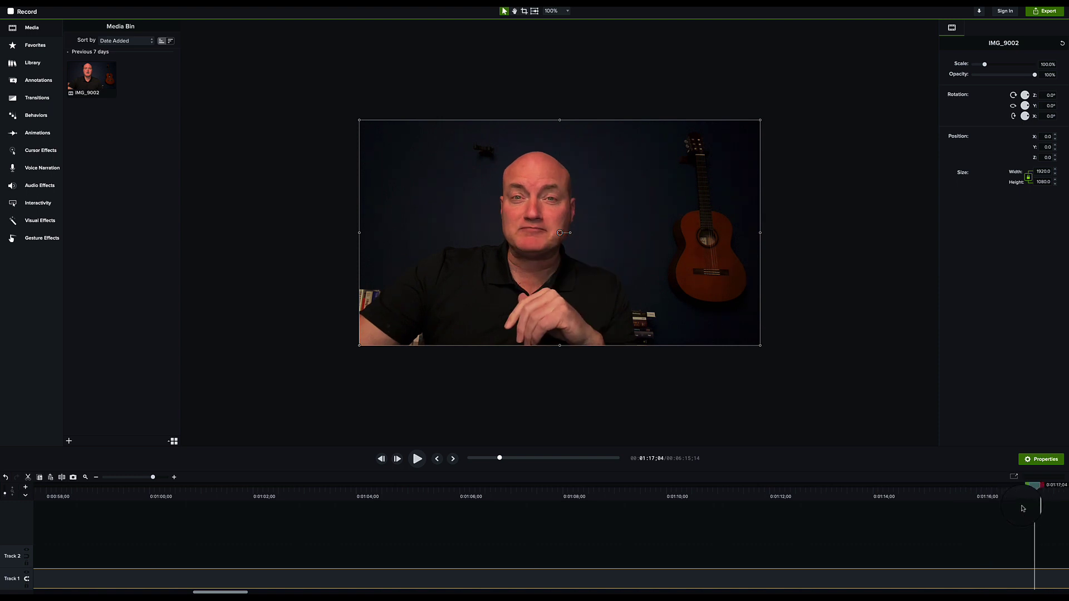
{"action": "key", "text": "s"}
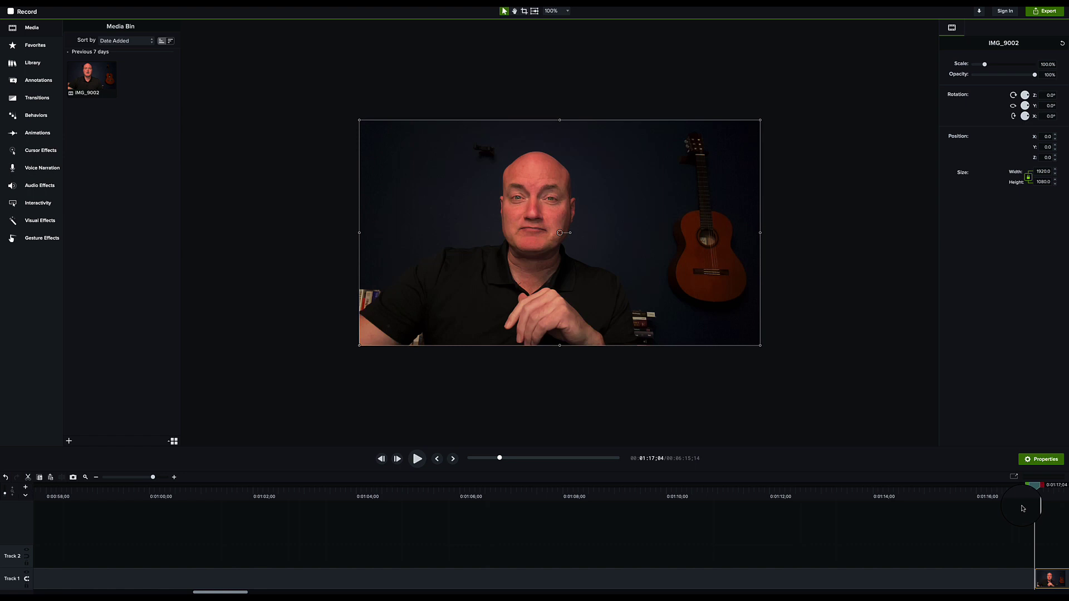
{"action": "left_click", "coordinate": [955, 576]}
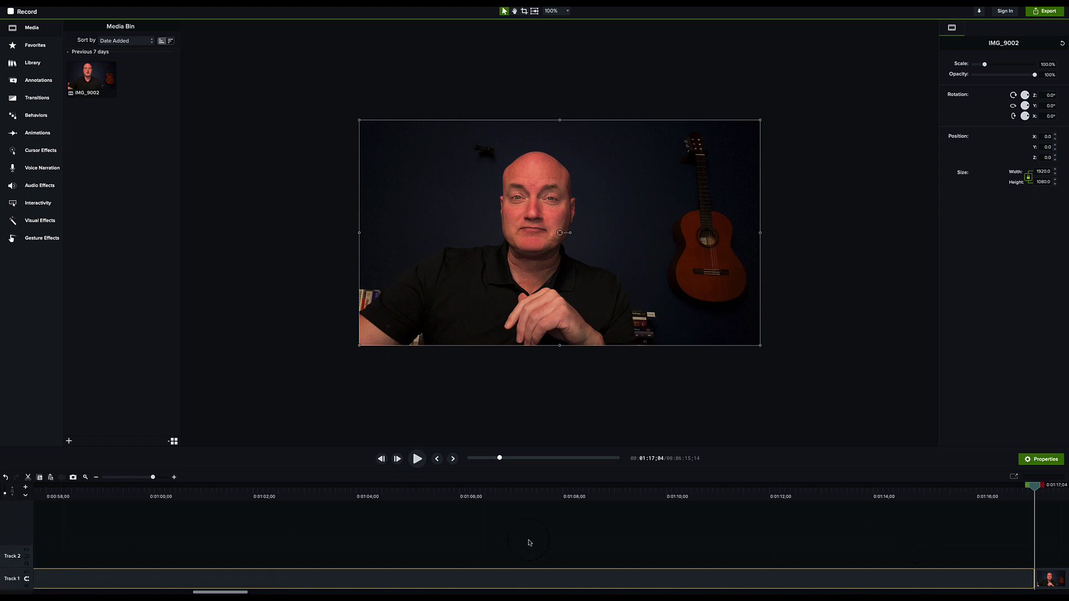
{"action": "key", "text": "Delete"}
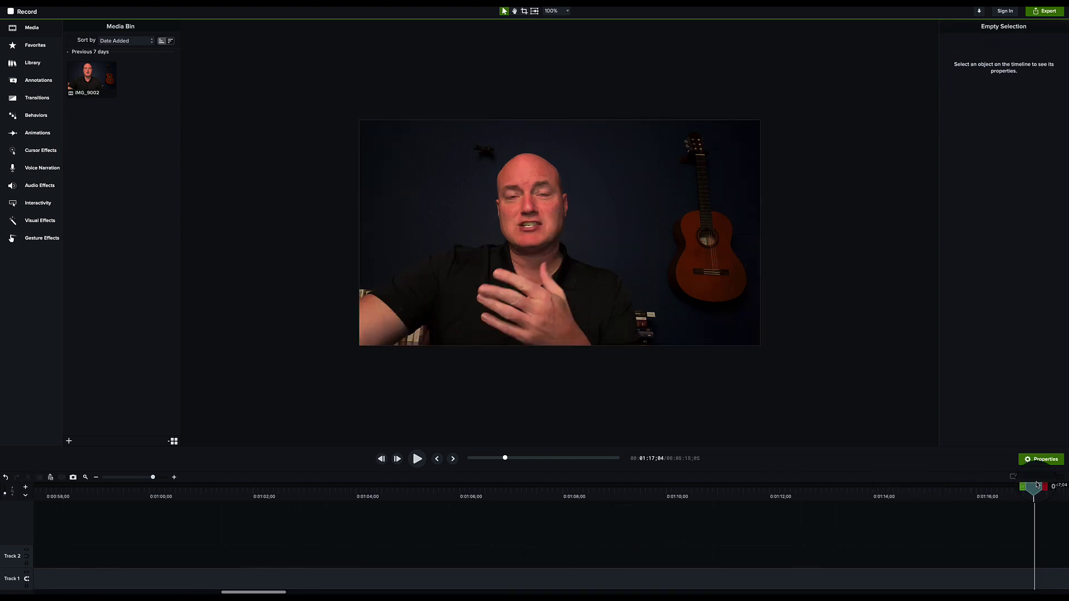
- Play the video from the start and across the join near 0:00:19;25 to check the cut
{"action": "left_click_drag", "start_coordinate": [1033, 485], "coordinate": [1, 518]}
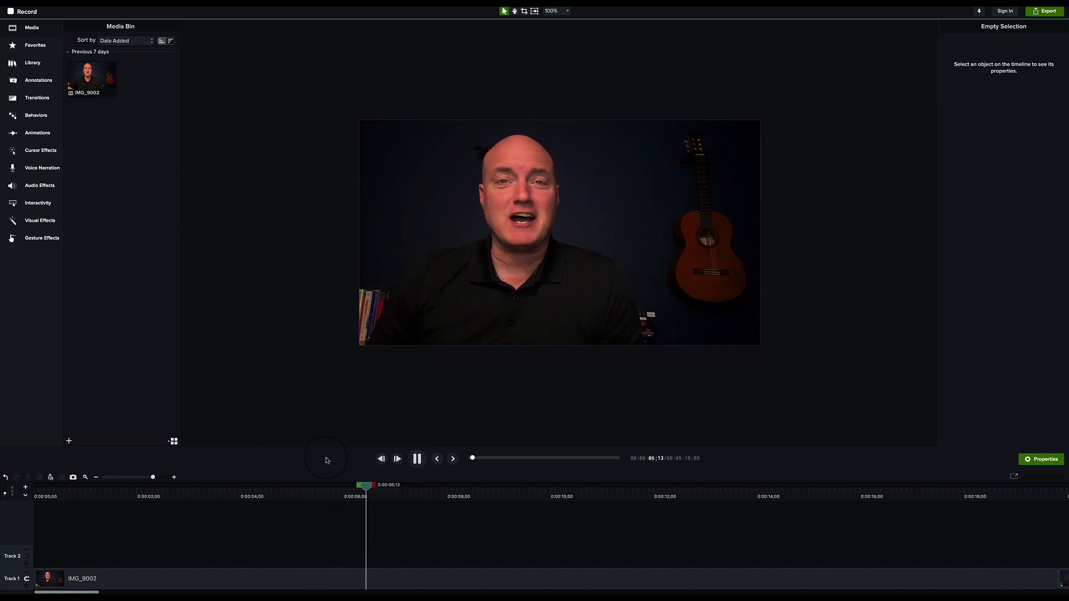
{"action": "left_click_drag", "start_coordinate": [437, 486], "coordinate": [1027, 534]}
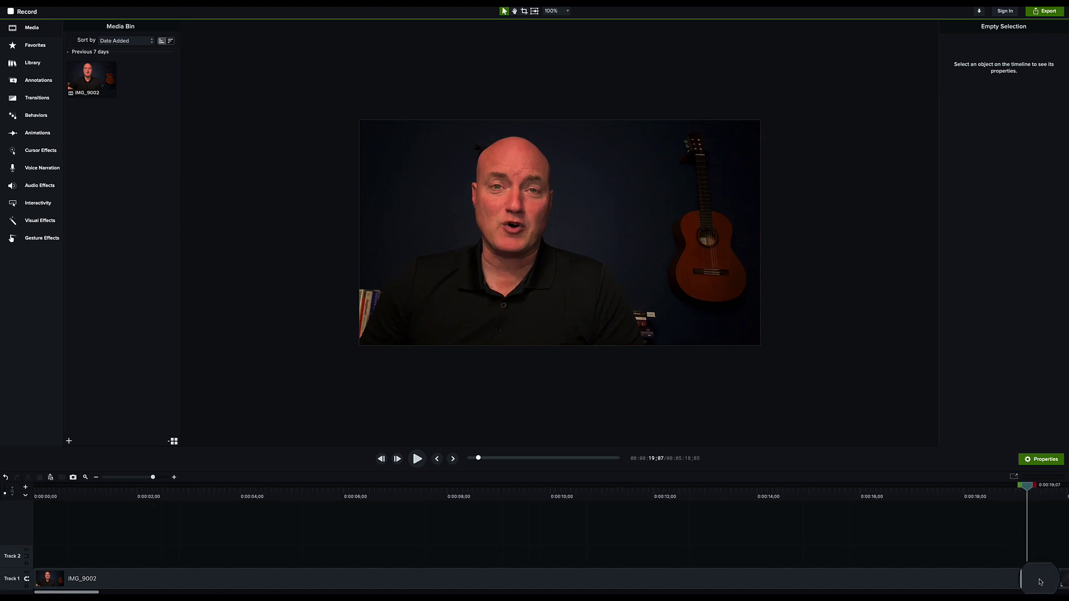
{"action": "left_click", "coordinate": [416, 458]}
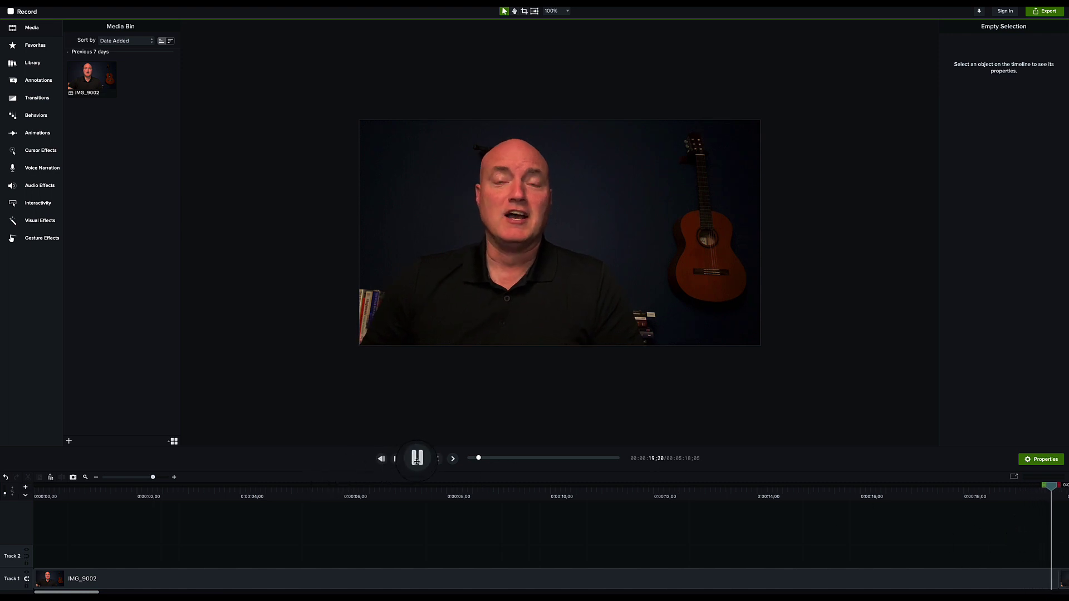
{"action": "left_click", "coordinate": [58, 488]}
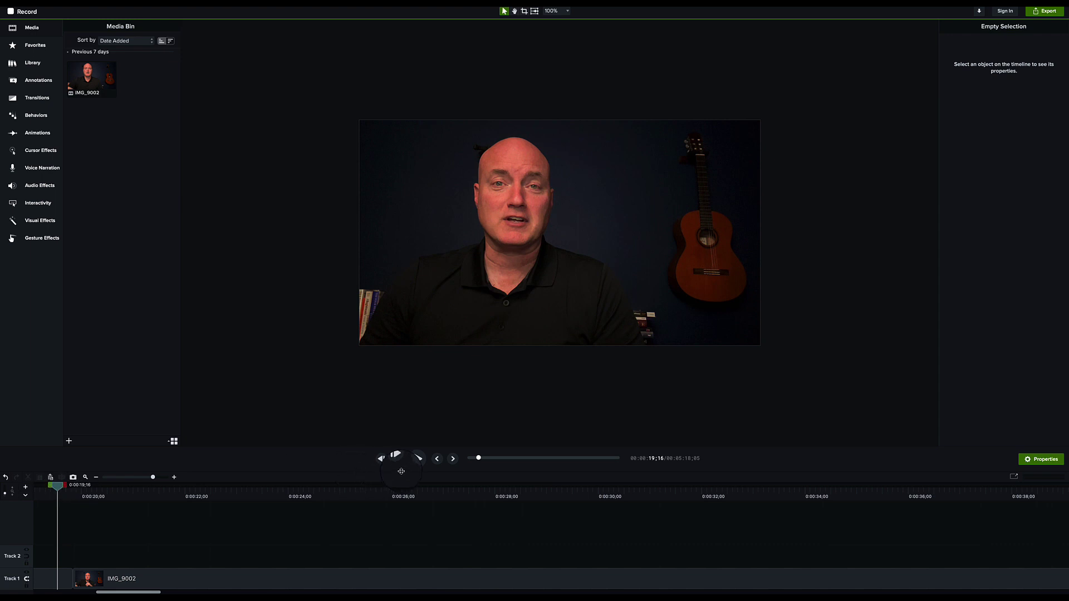
{"action": "left_click", "coordinate": [416, 459]}
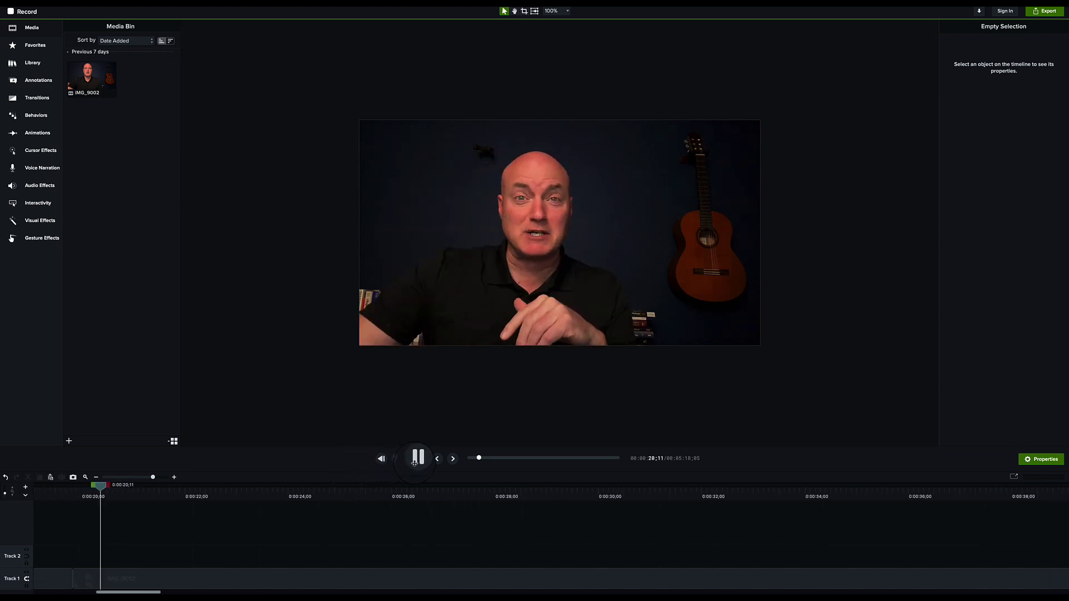
{"action": "left_click", "coordinate": [82, 542]}
- Turn off Track 1's magnet, shift the second clip to open a gap, and close it by magnetizing the track again
{"action": "left_click", "coordinate": [25, 582]}
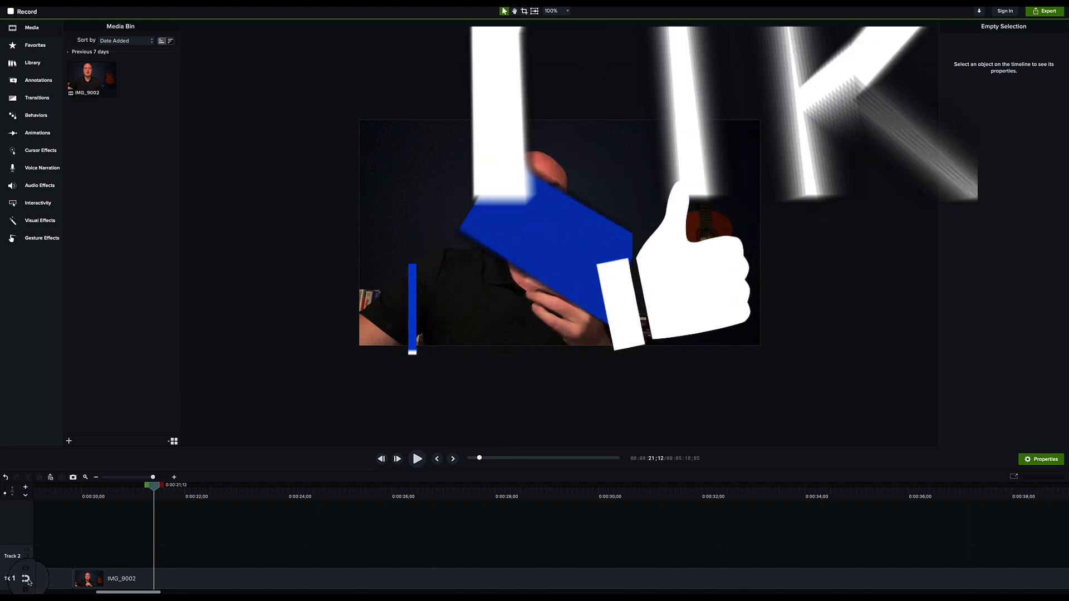
{"action": "left_click", "coordinate": [231, 584]}
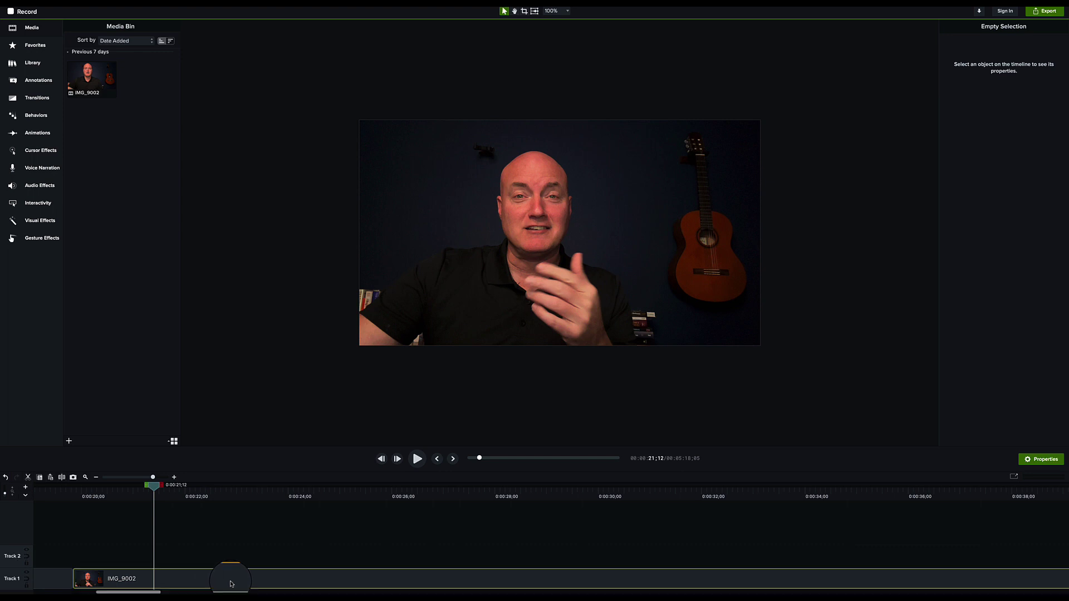
{"action": "left_click_drag", "start_coordinate": [231, 583], "coordinate": [270, 582]}
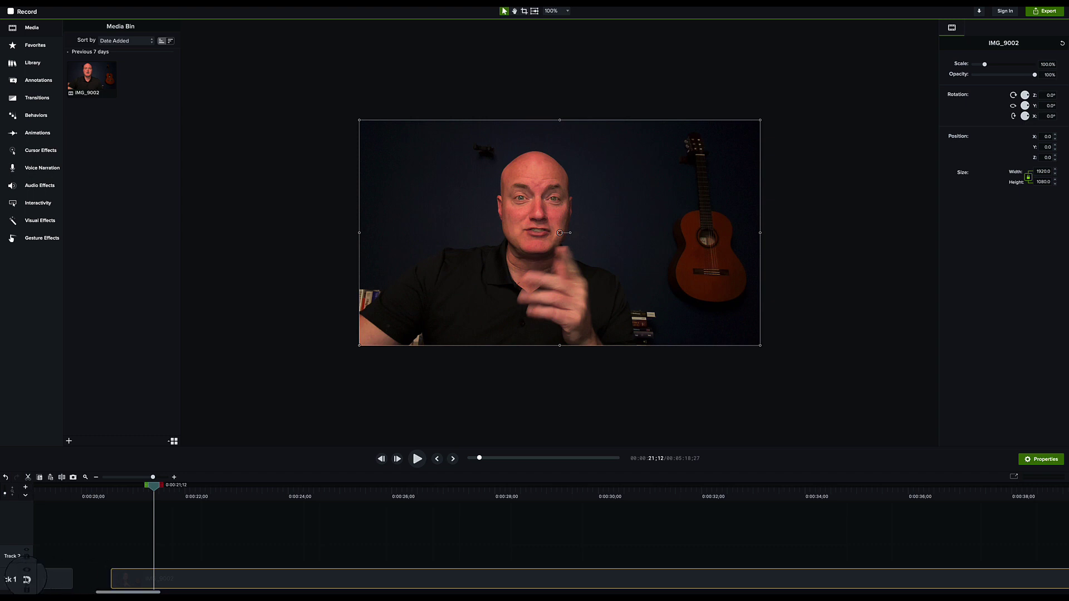
{"action": "left_click", "coordinate": [26, 580]}
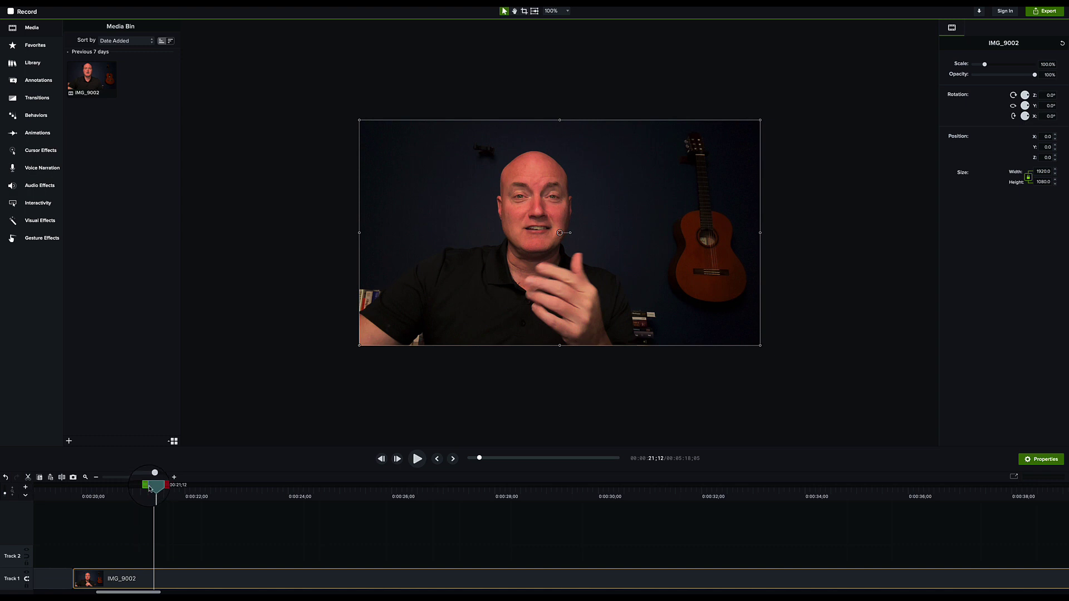
- Scrub across the join to review the second clip up to 0:00:28;19
{"action": "left_click_drag", "start_coordinate": [154, 486], "coordinate": [66, 486]}
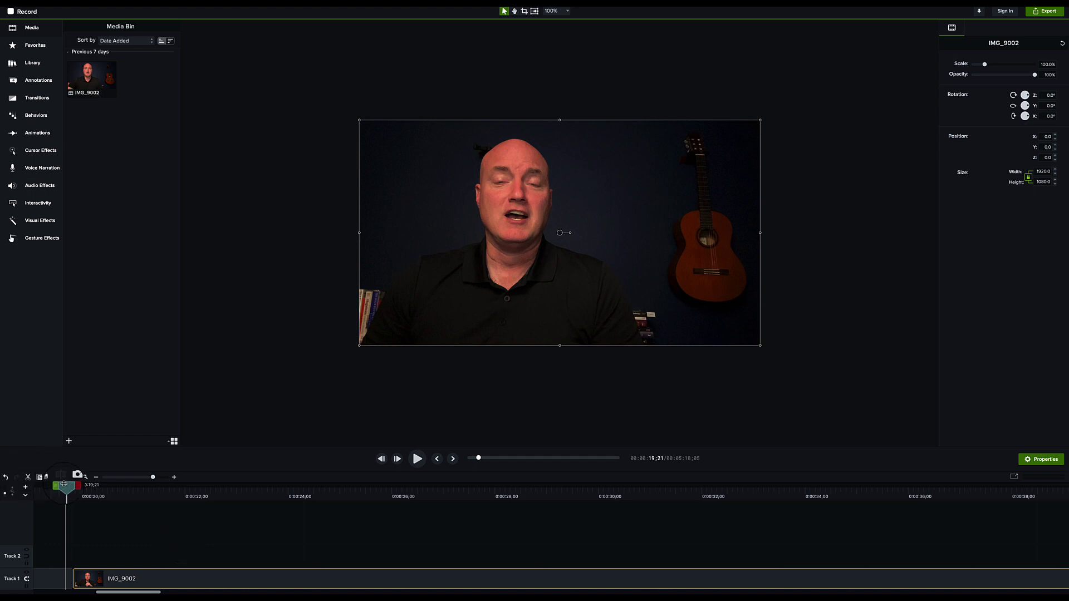
{"action": "left_click_drag", "start_coordinate": [66, 485], "coordinate": [525, 499]}
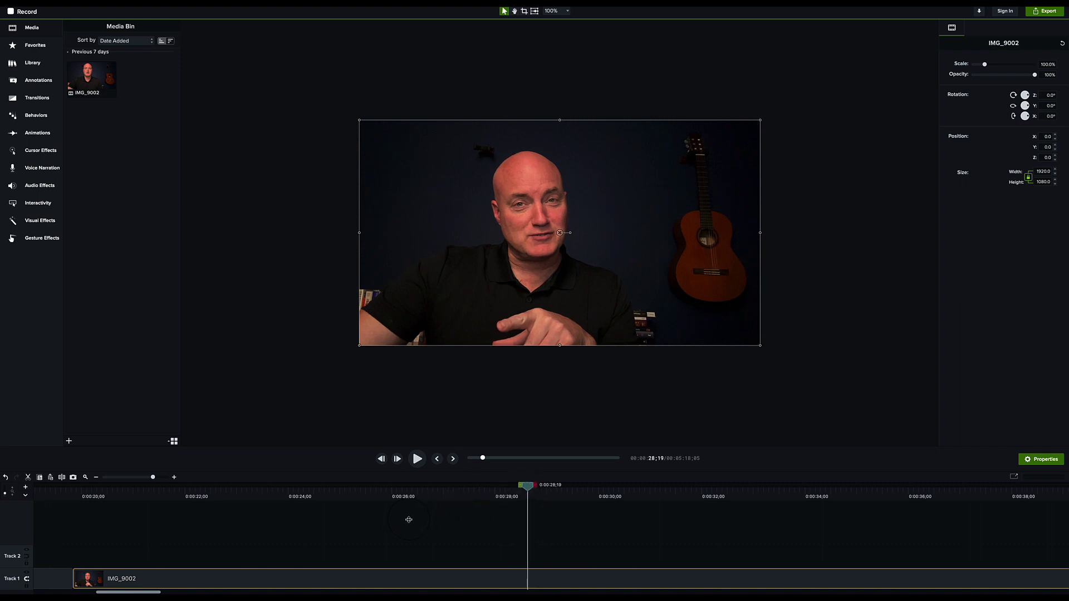